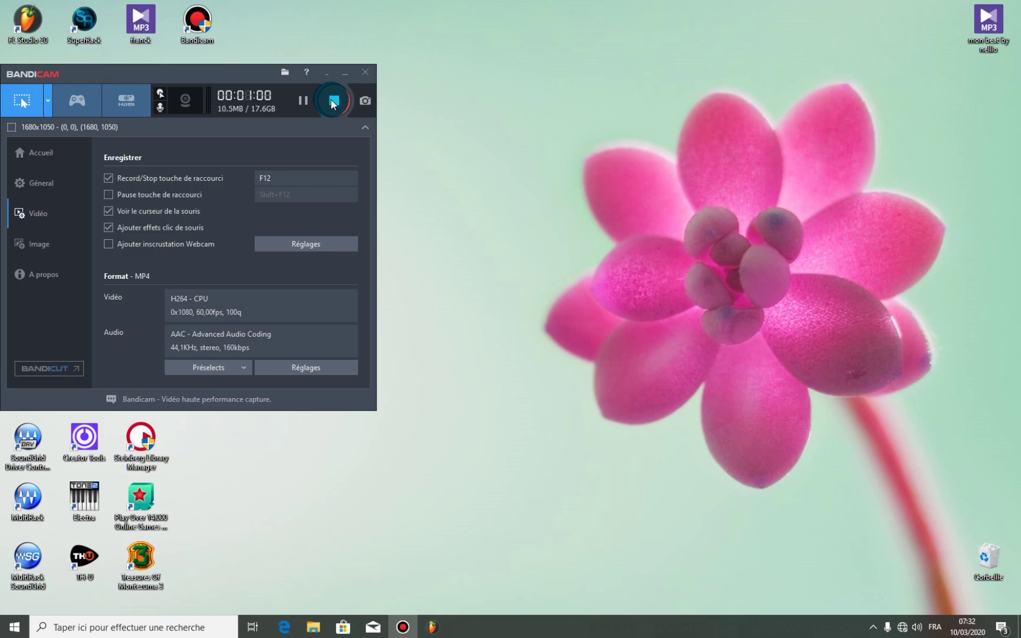
Switch to FL Studio, show the channel rack and add an FL Keys channel.
left_click(434, 628)
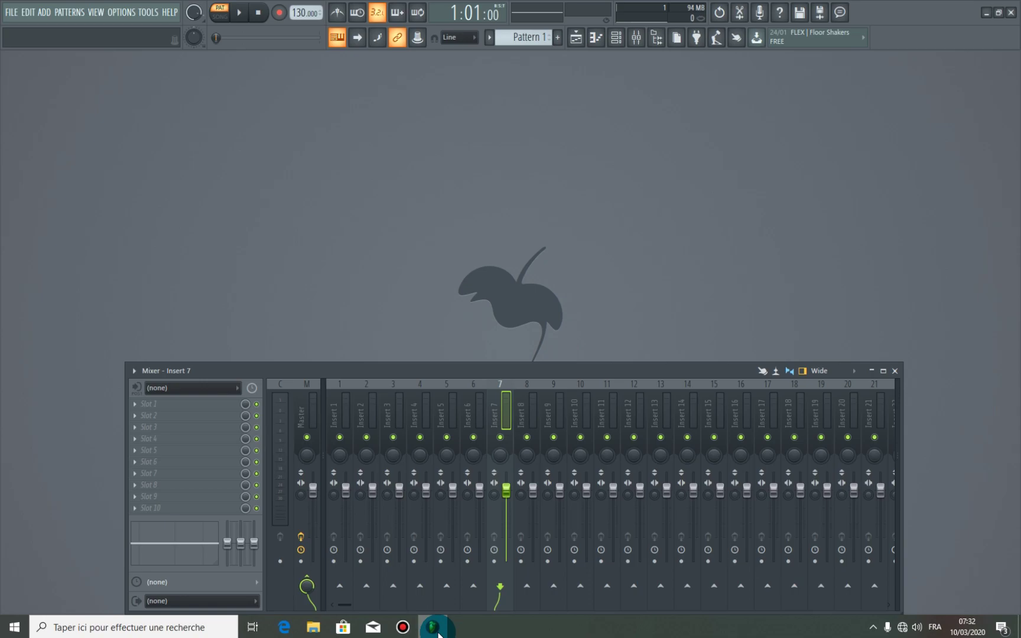
left_click(618, 41)
left_click(91, 172)
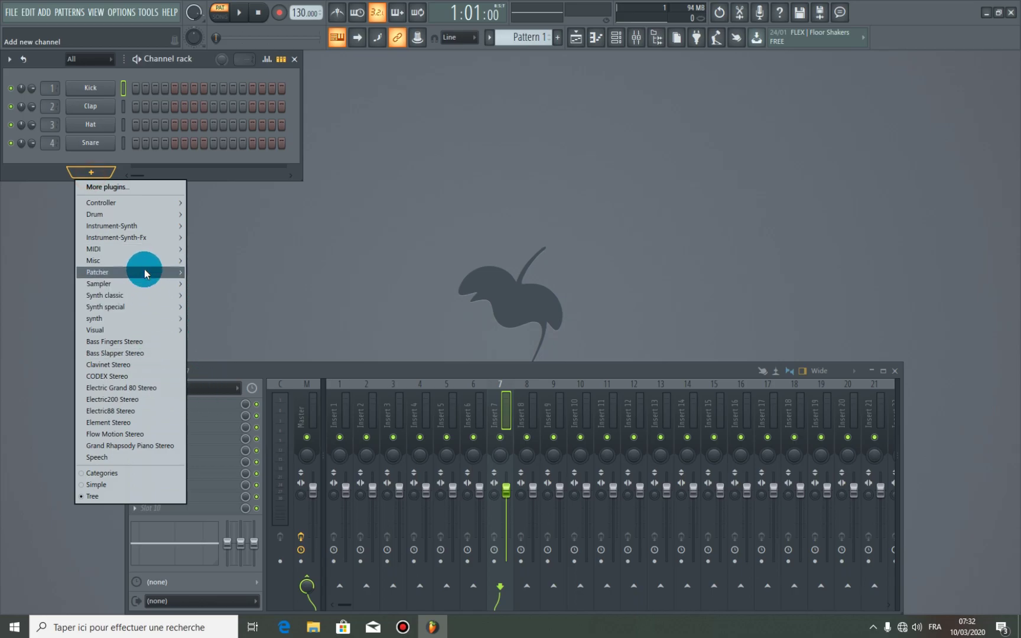
mouse_move(141, 261)
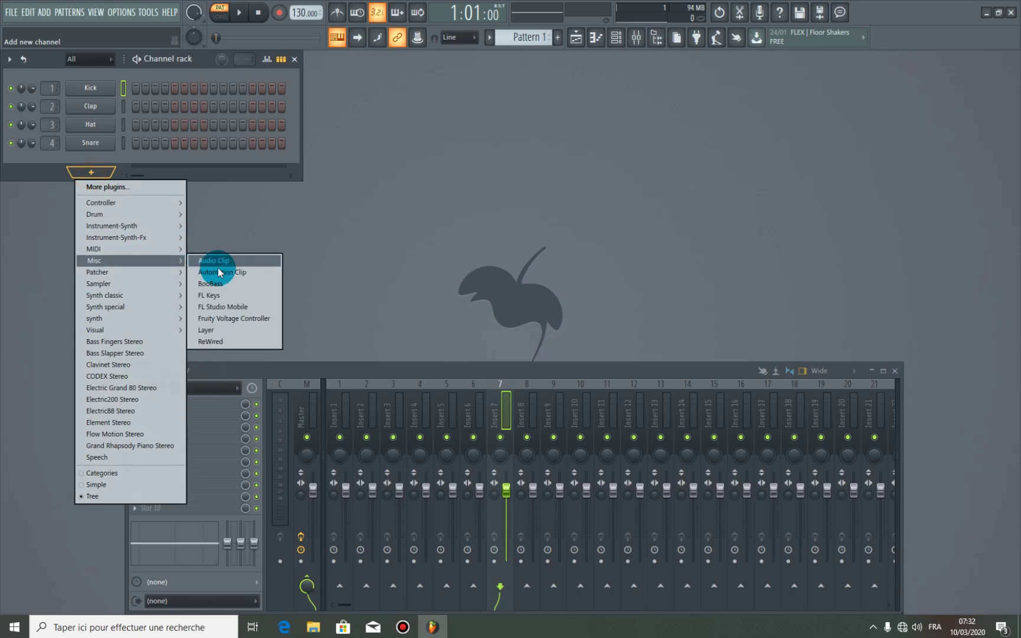
left_click(218, 292)
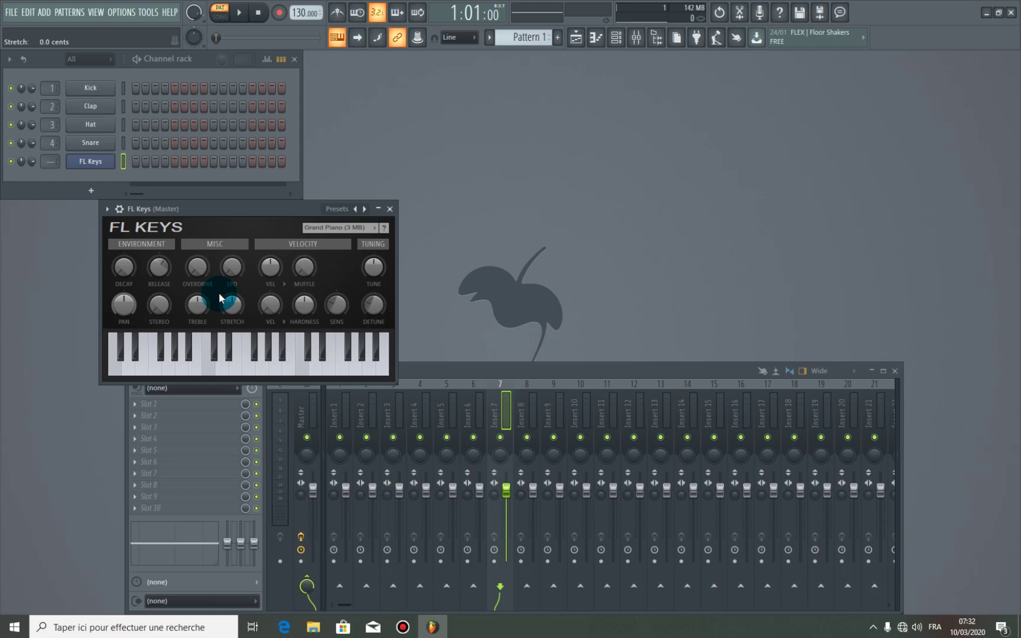
Play an improvised melody on FL Keys with the typing keyboard, without recording it.
key("b")
key("n")
key("n")
key("h")
key("n")
key("b")
key("m")
key("n")
key("comma")
key("x")
key("b")
key("m")
key("x")
key("comma")
key("c")
key("v")
key("comma")
key("m")
key("x")
key("v")
key("n")
key("c")
key("period")
key("x")
key("u")
key("r")
key("y")
key("b")
key("w")
key("o")
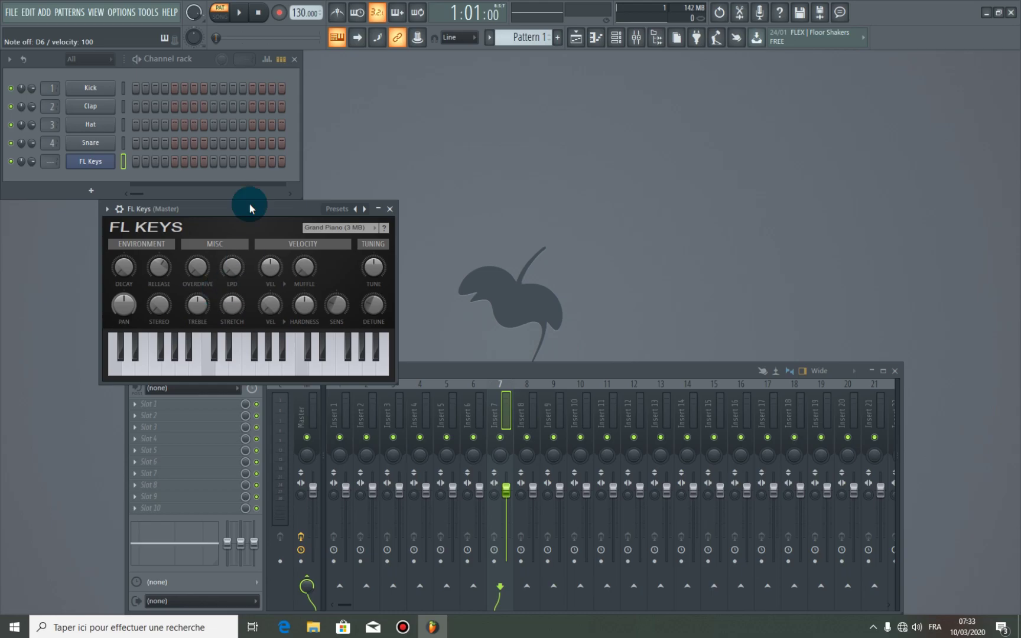
Dump the last 2 minutes of the score log into the selected pattern.
left_click(124, 13)
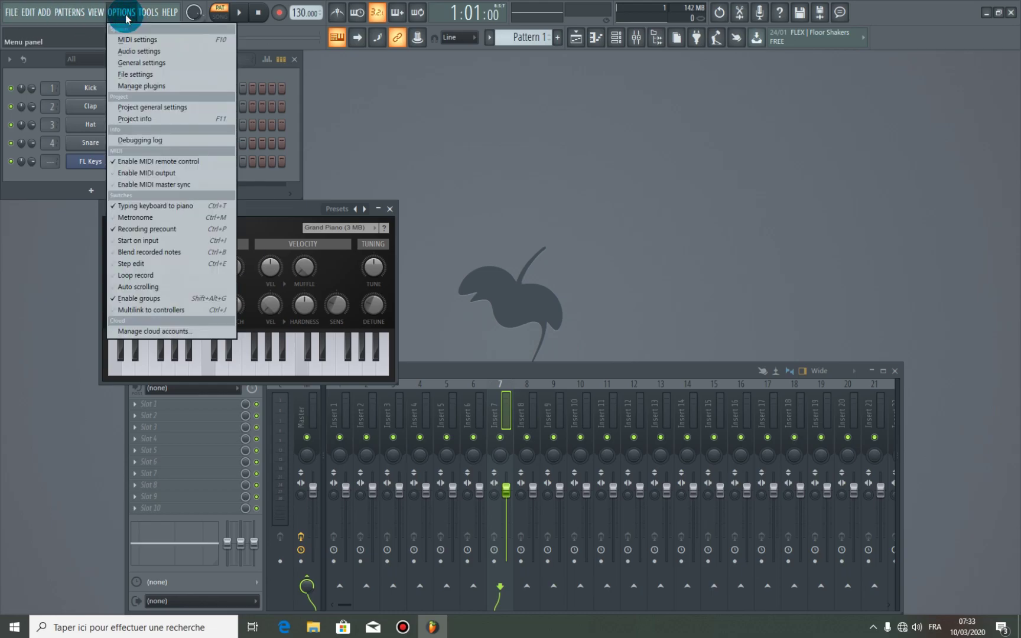
left_click(146, 13)
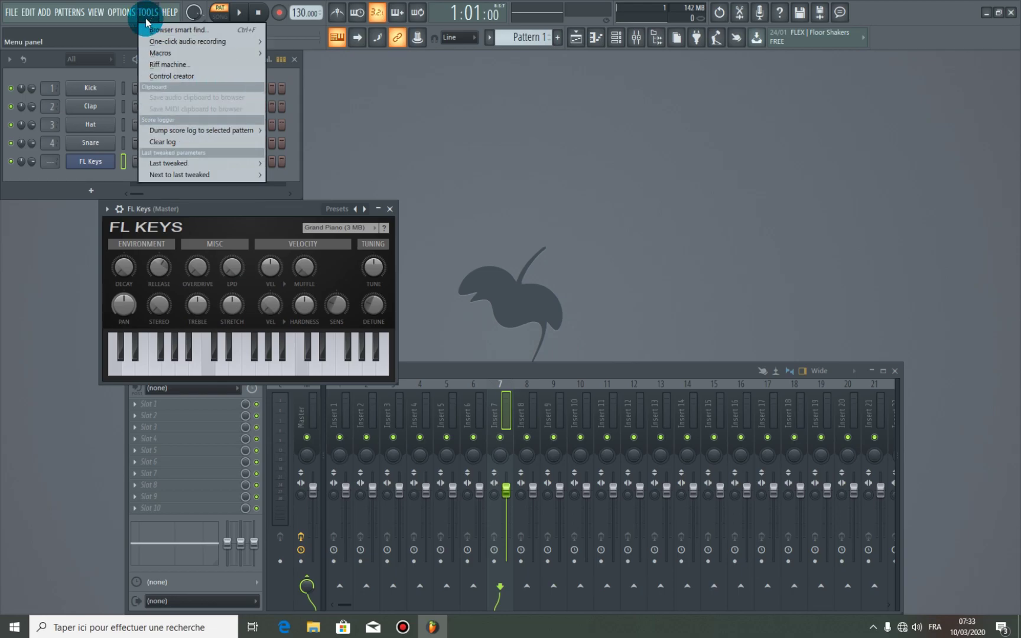
mouse_move(183, 132)
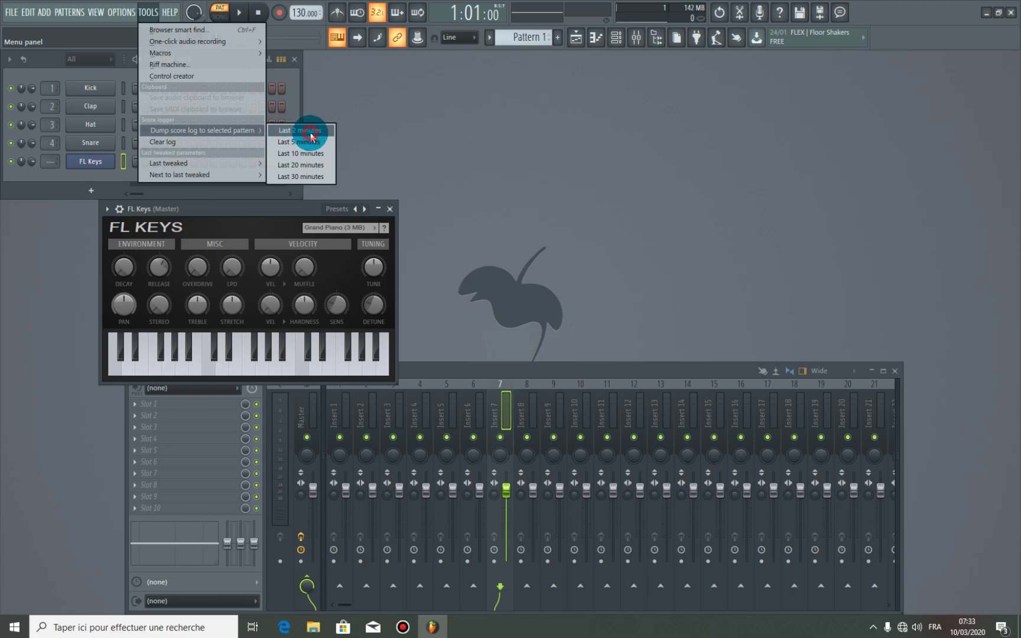
left_click(301, 130)
Show the whole FL Keys melody in the piano roll, play it back and close the piano roll.
left_click(238, 165)
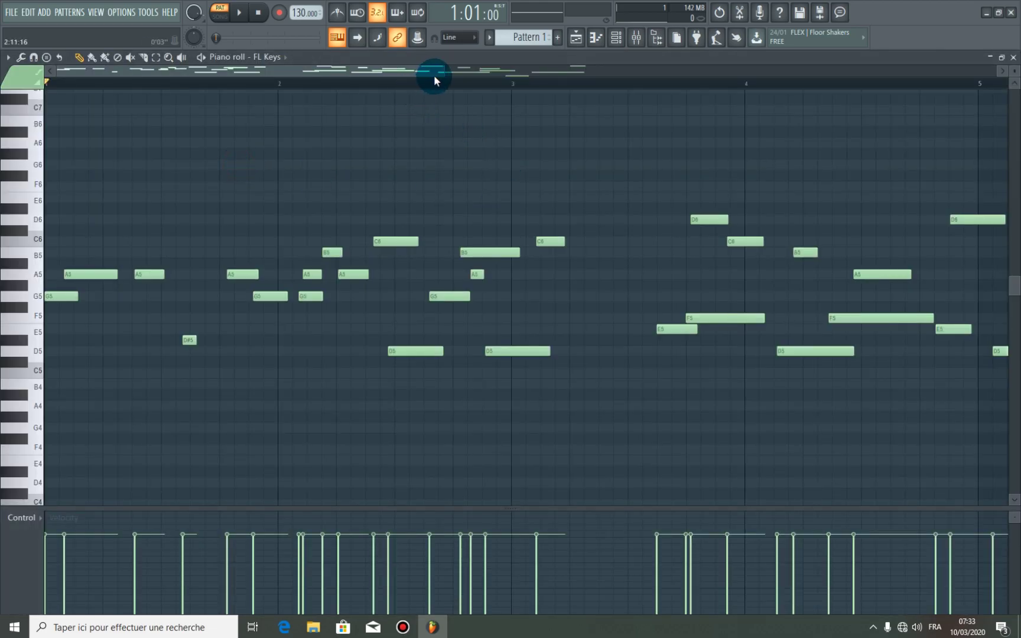
left_click_drag(442, 70, 948, 101)
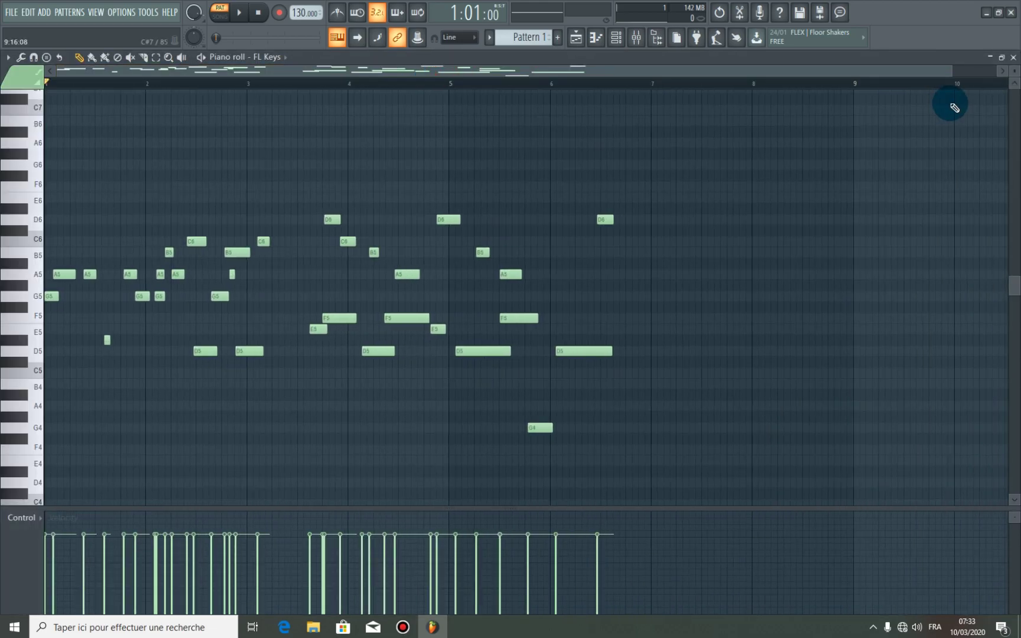
key("space")
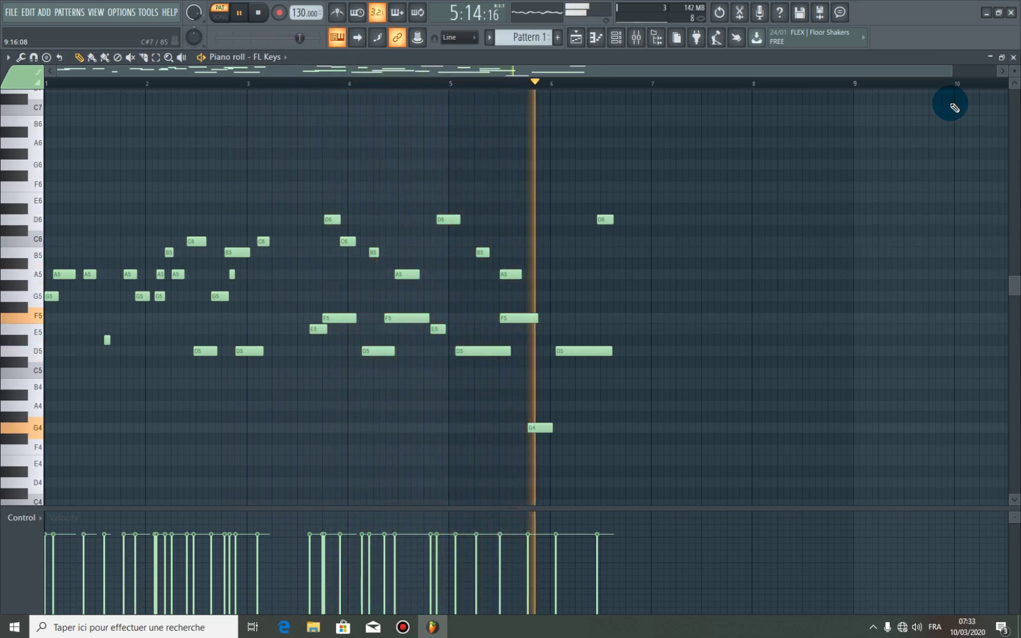
key("space")
left_click(1013, 57)
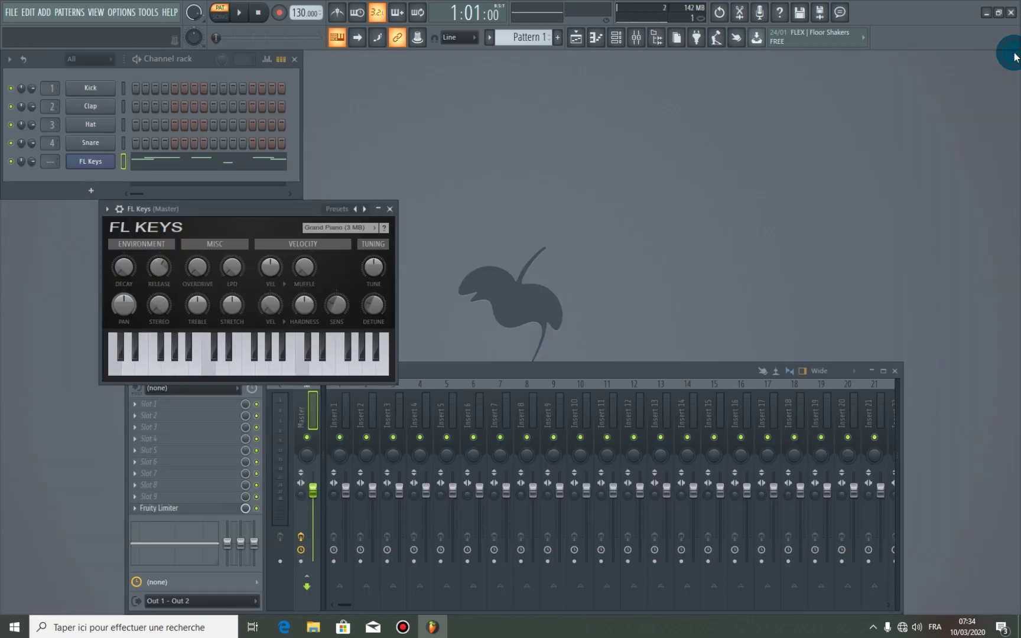
Close the FL Keys plugin window and move the mixer window slightly higher.
left_click(389, 209)
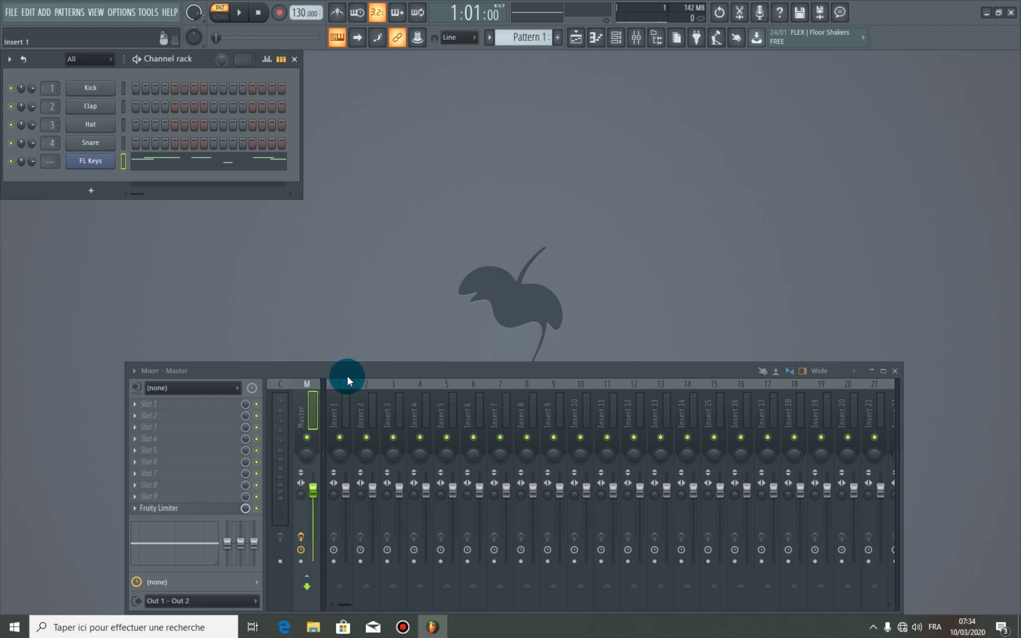
left_click_drag(347, 374, 358, 344)
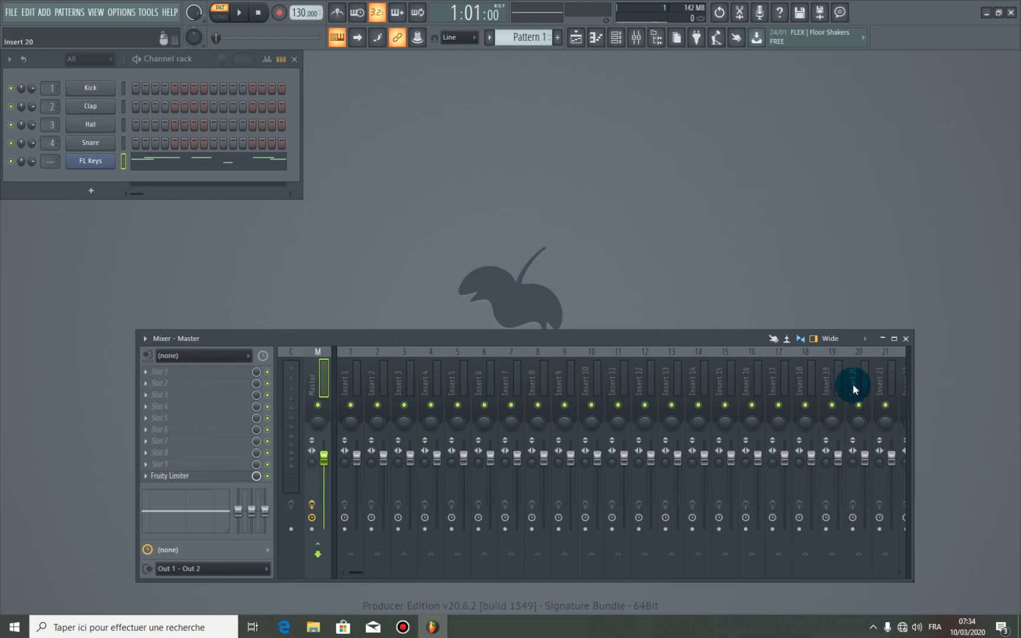
Disable the mixer's "Track inspector on left side" view option.
left_click(146, 341)
mouse_move(207, 269)
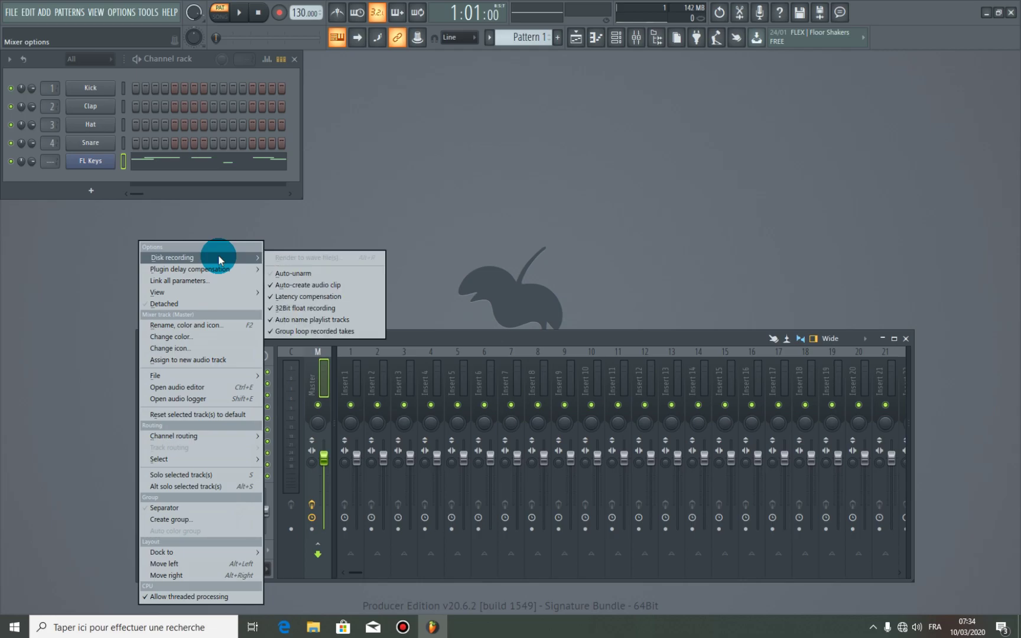
mouse_move(221, 292)
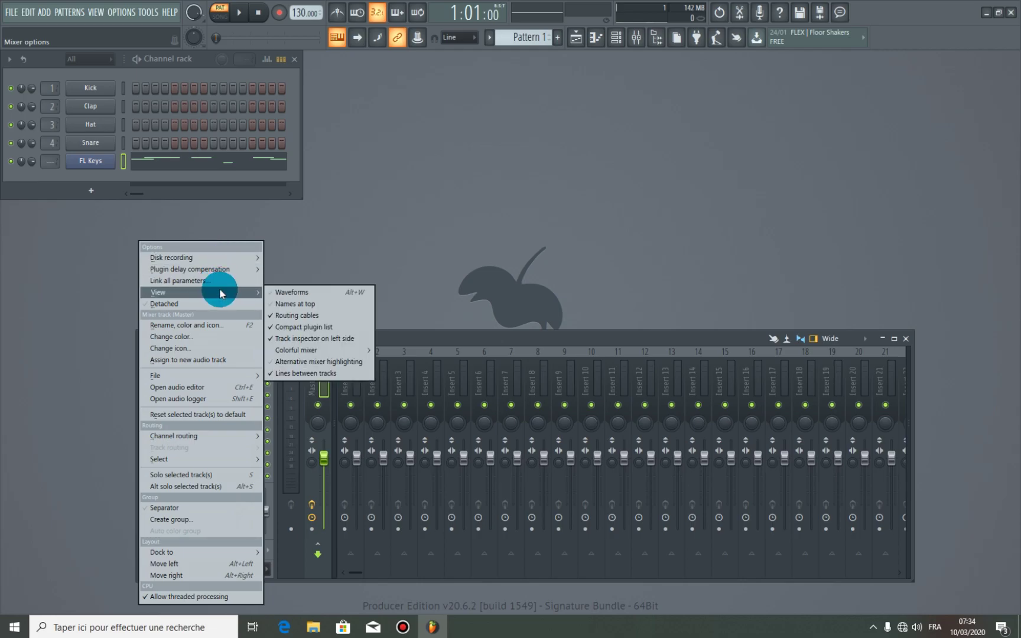
left_click(302, 340)
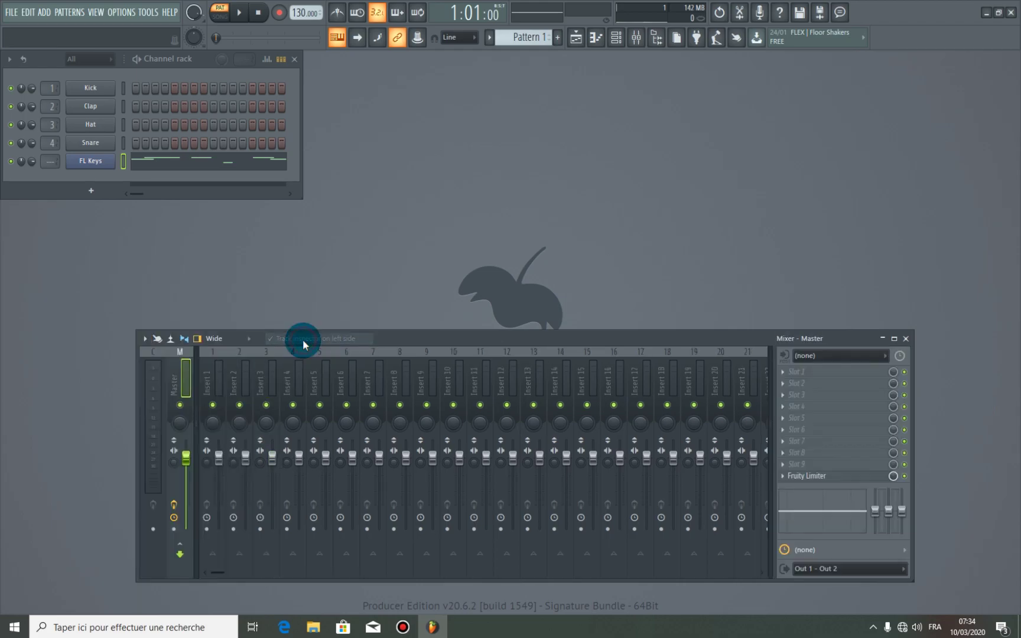
Enable the mixer's "Track inspector on left side" view option again.
left_click(147, 347)
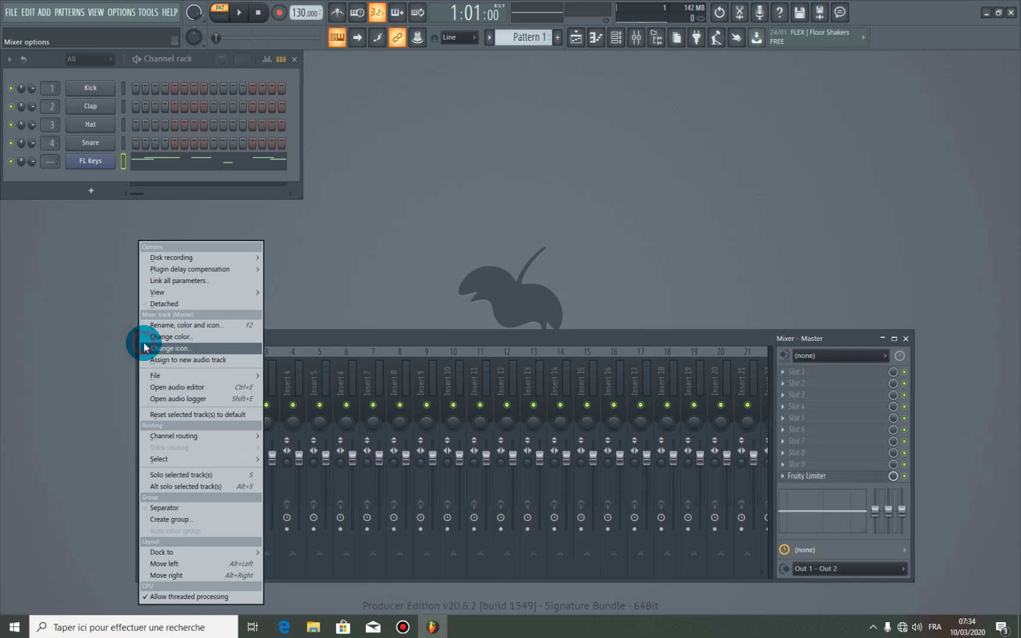
mouse_move(198, 292)
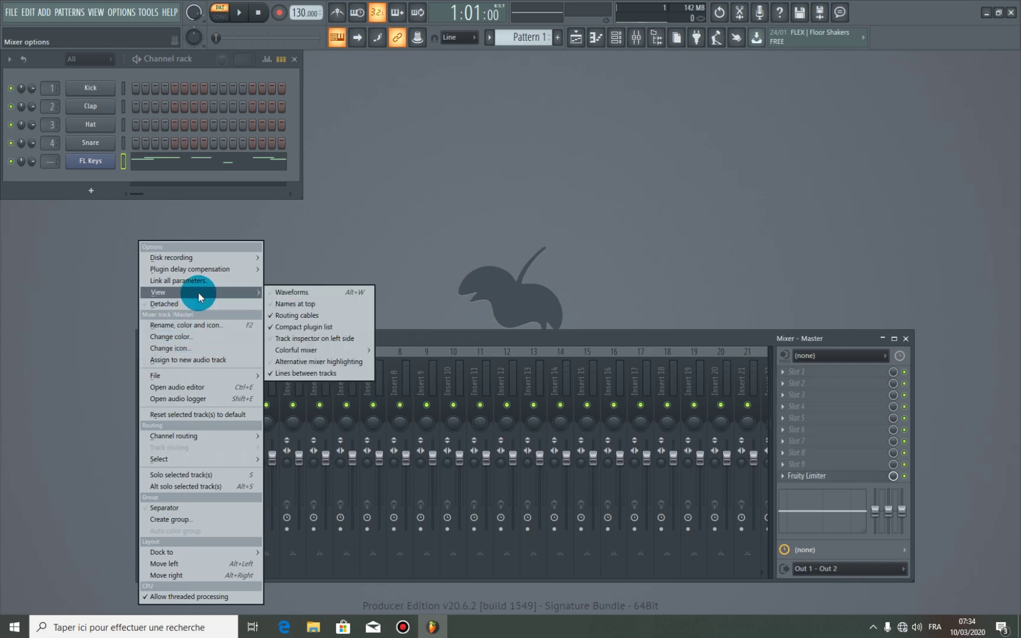
left_click(293, 335)
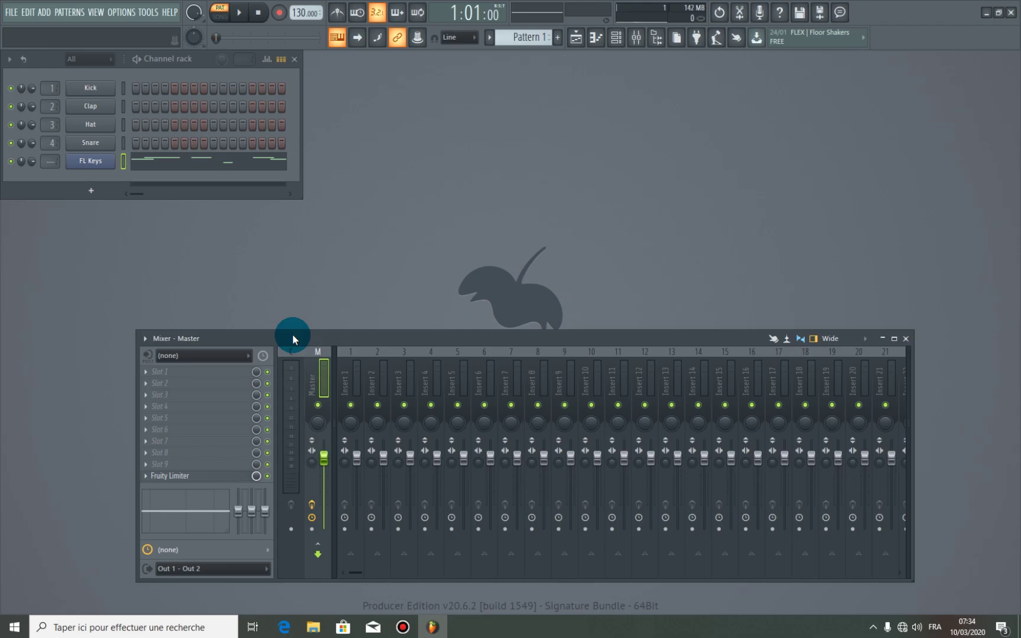
Set the audio input of mixer track Insert 2 to In 1 and remove its routing to the master.
left_click(377, 379)
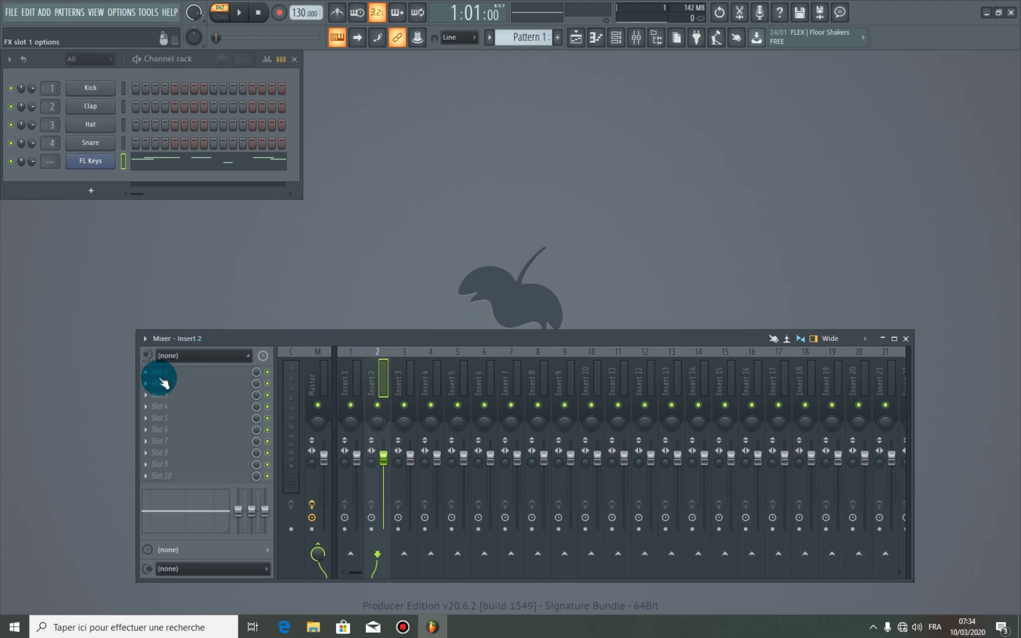
left_click(248, 361)
left_click(178, 402)
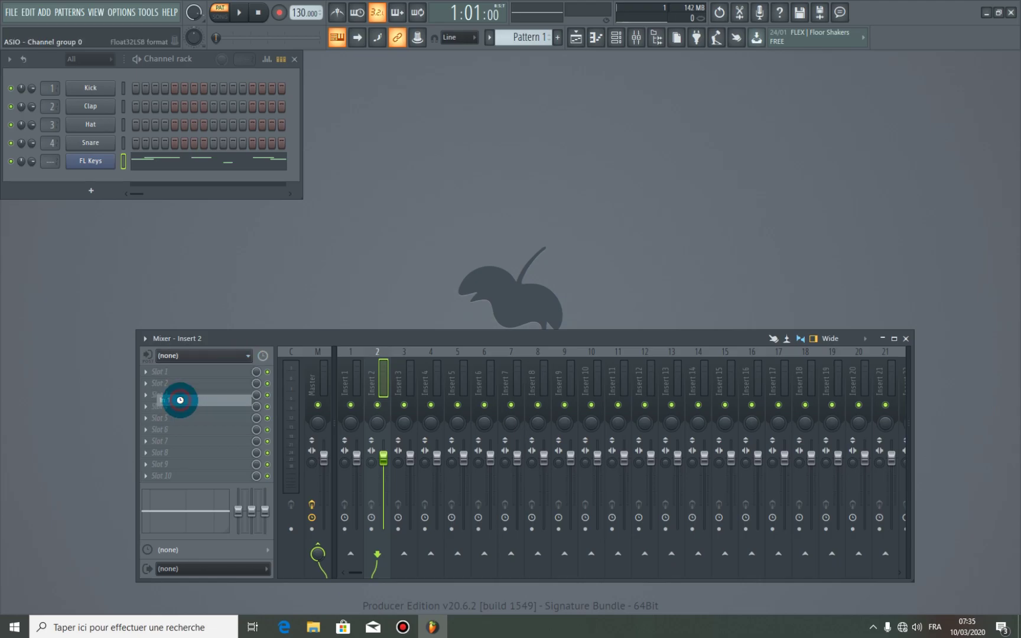
left_click(318, 551)
Record a short microphone take into the playlist as an audio clip, then stop recording.
left_click(279, 13)
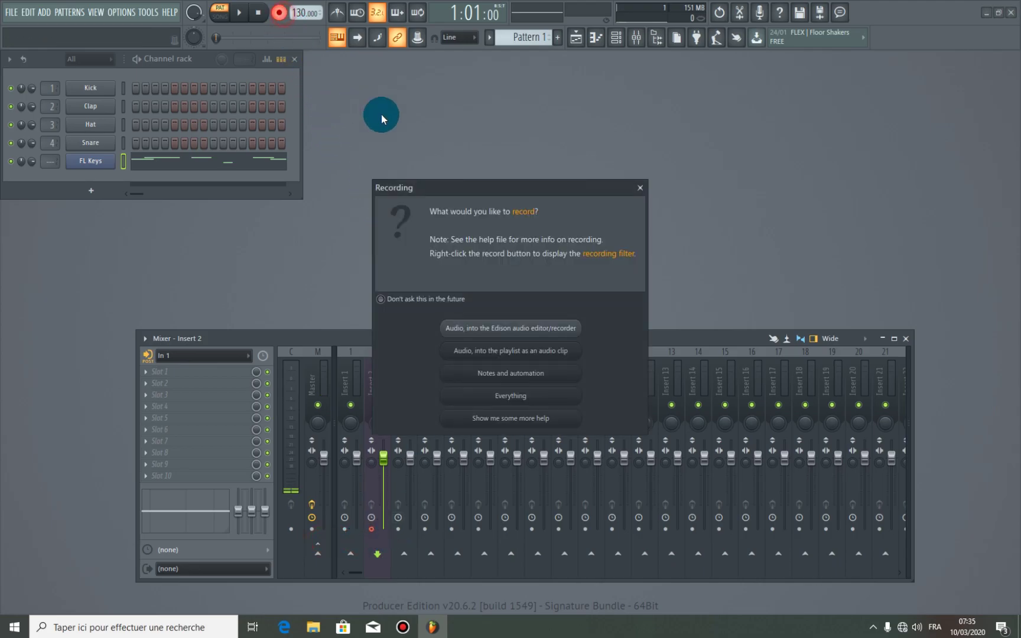
left_click(490, 352)
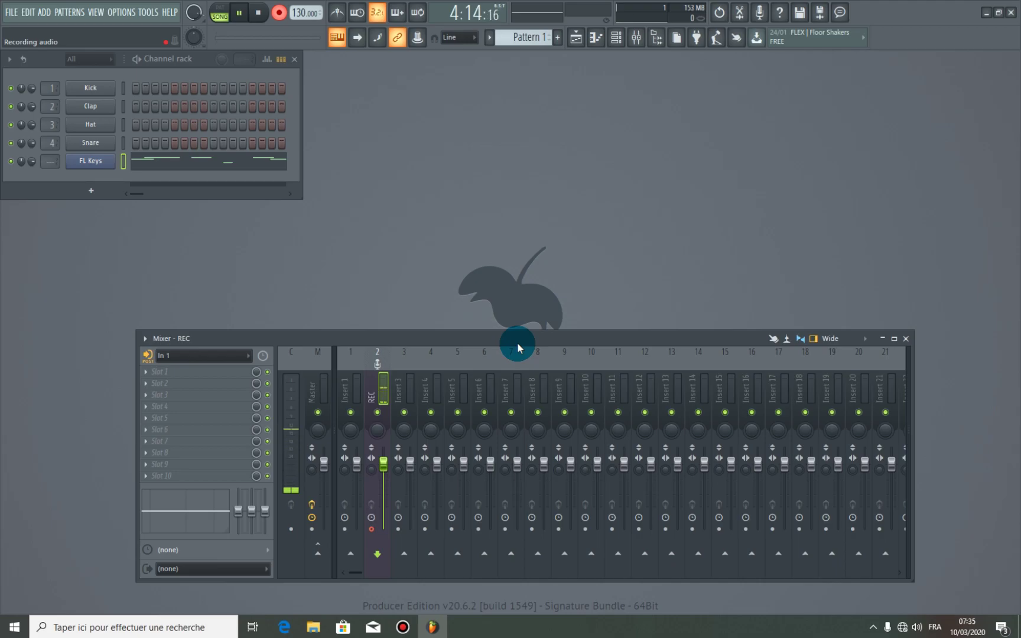
key("space")
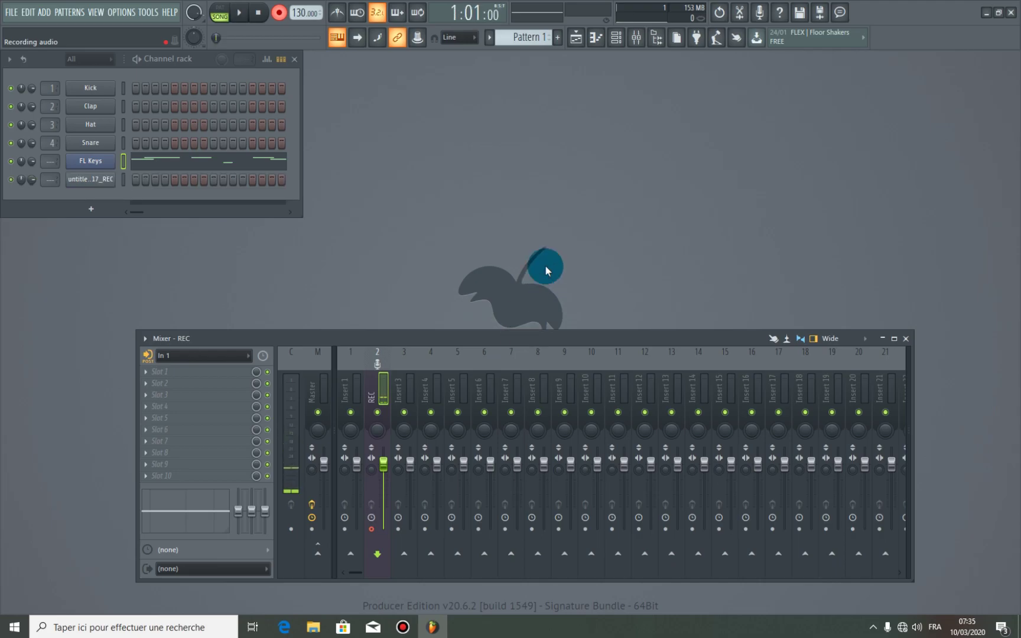
Route the REC mixer track back to the master, disarm it and set its audio input to (none).
left_click(907, 338)
left_click(637, 37)
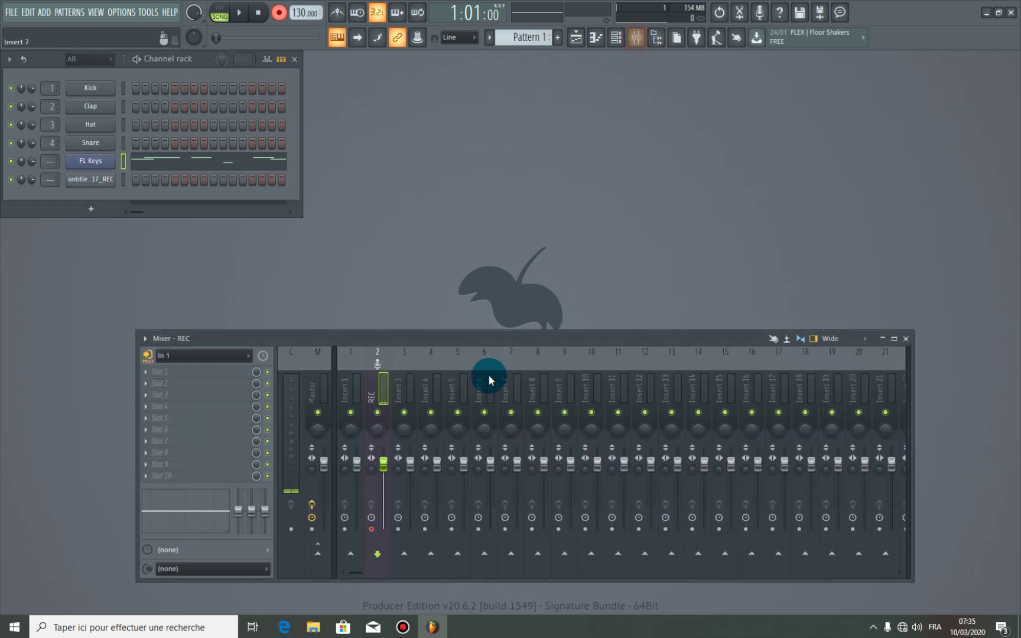
left_click(317, 552)
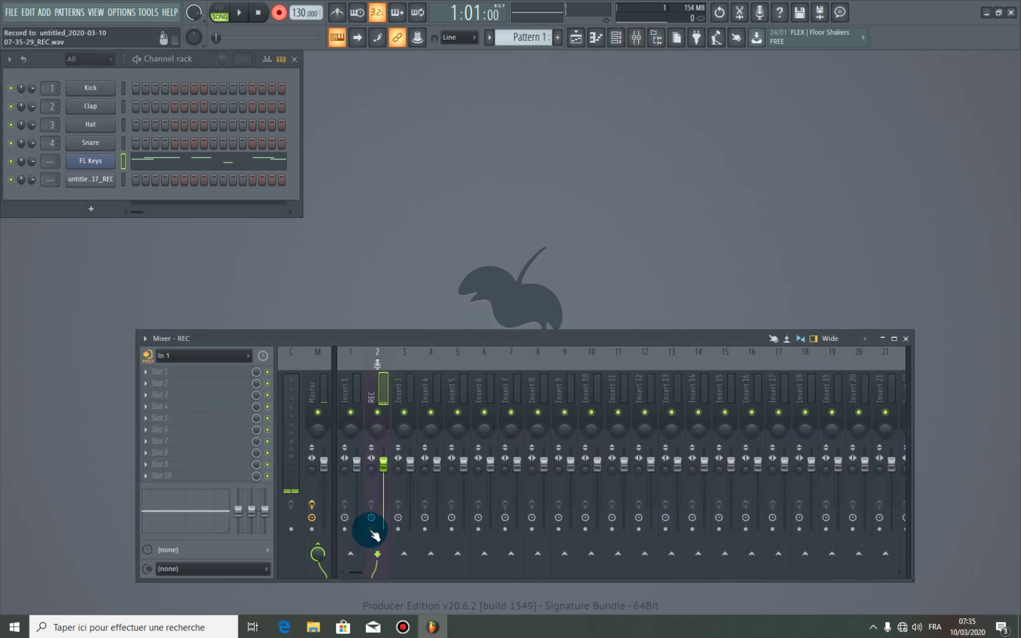
left_click(228, 355)
left_click(188, 418)
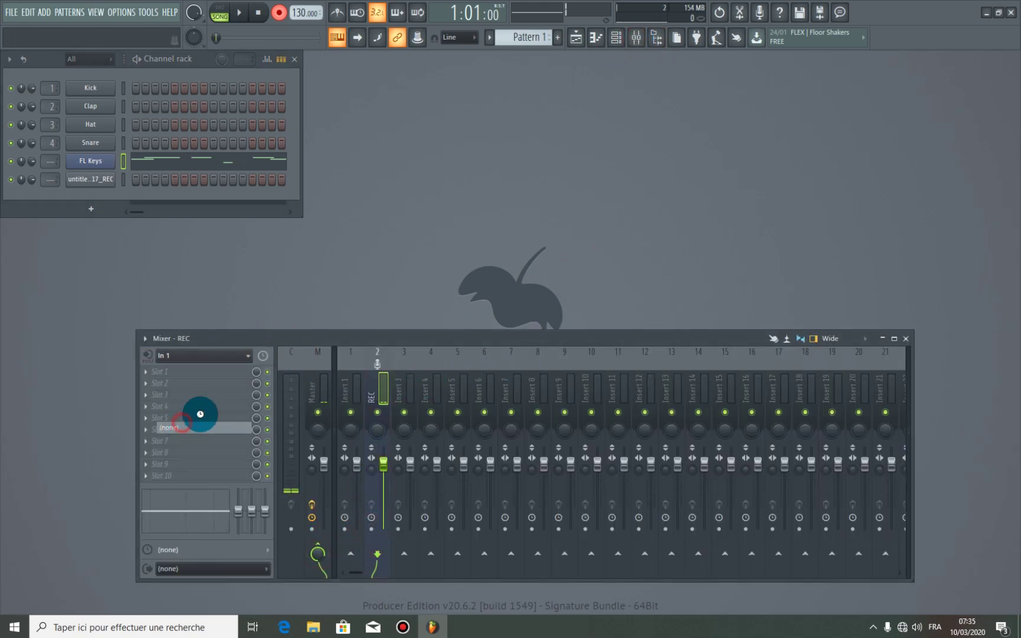
Open the playlist and enlarge the recorded REC clip vertically and horizontally to inspect its waveform.
left_click(577, 37)
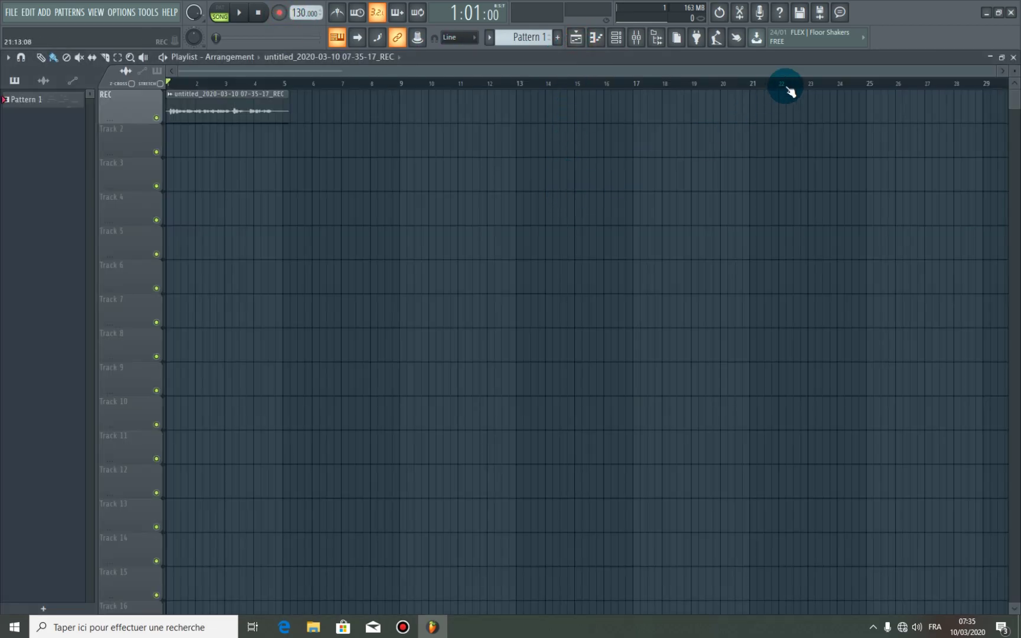
left_click_drag(1011, 83, 1012, 71)
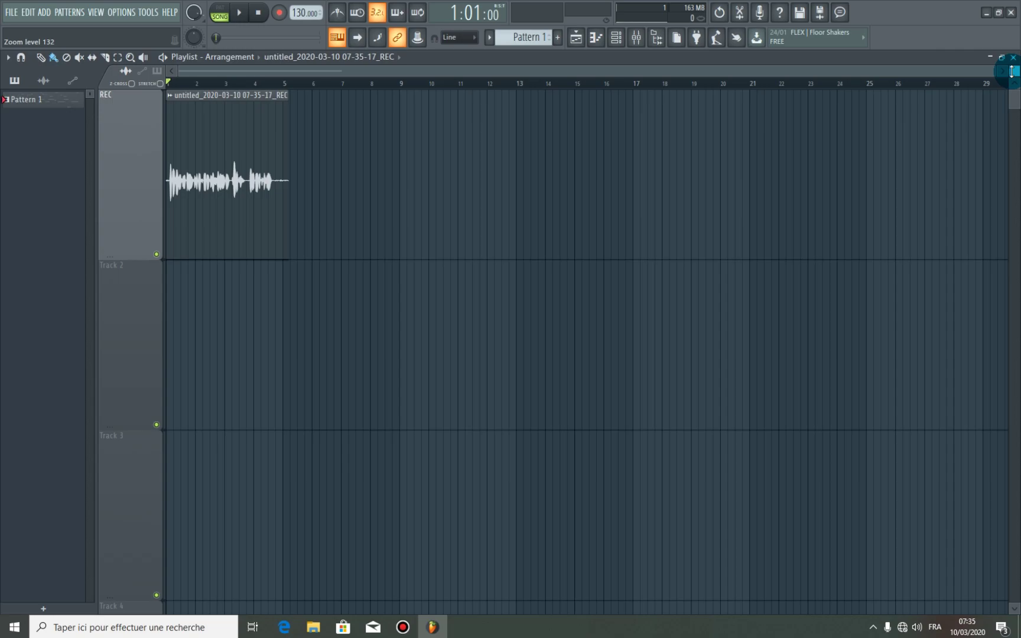
left_click_drag(1012, 71, 353, 85)
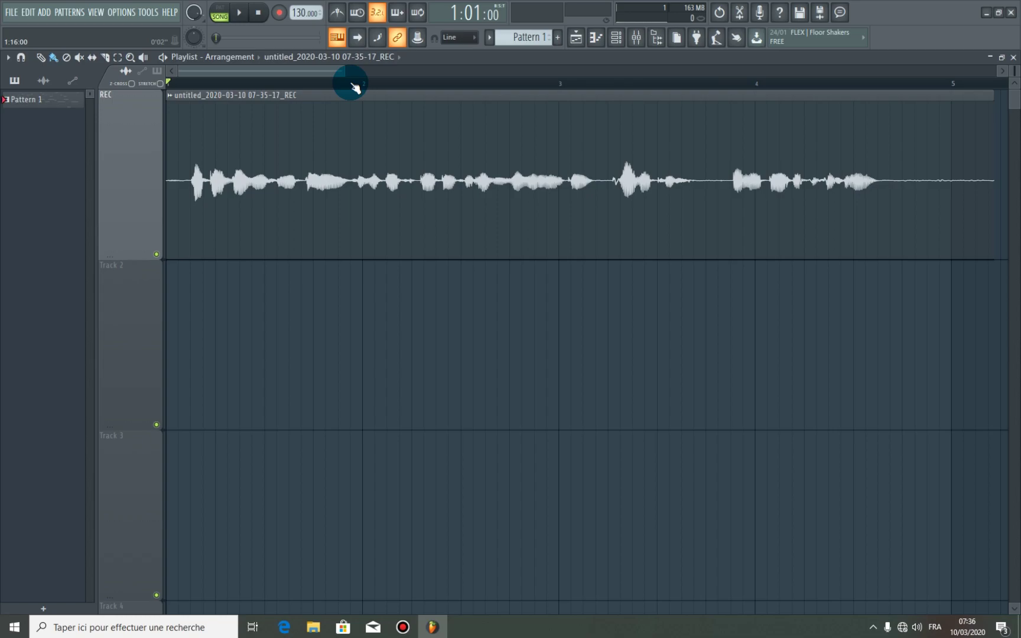
Open the recorded clip's channel settings and set the declicking mode to Generic (bleeding).
double_click(406, 180)
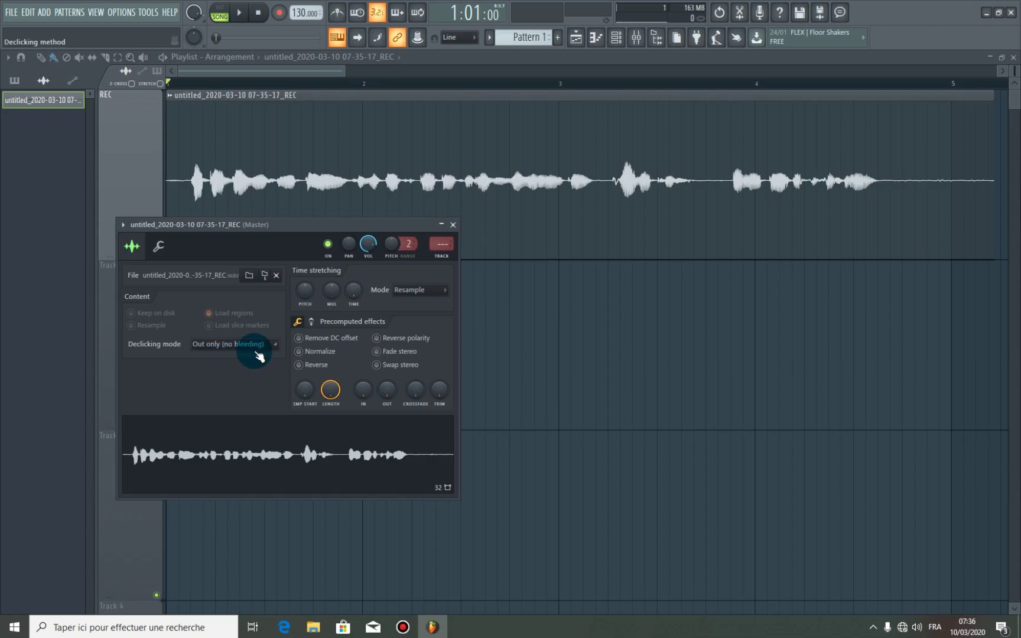
left_click(266, 347)
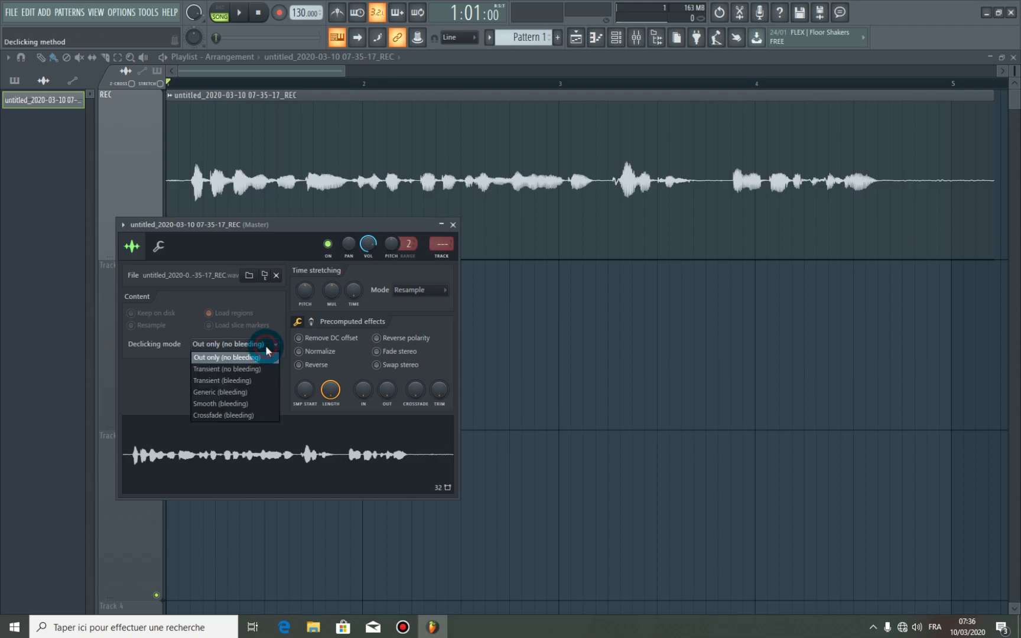
left_click(233, 394)
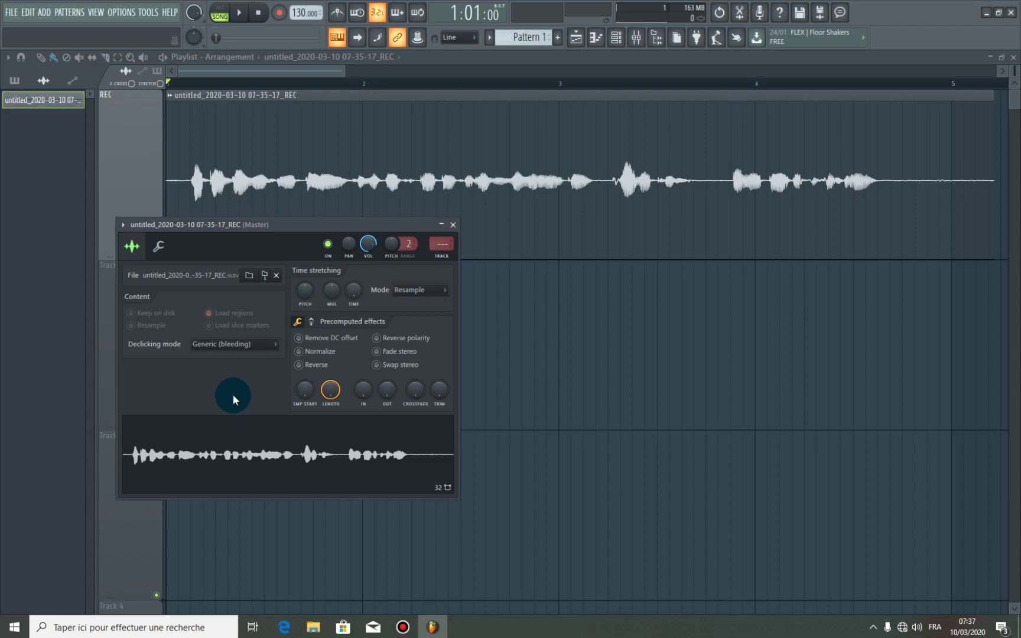
left_click(253, 355)
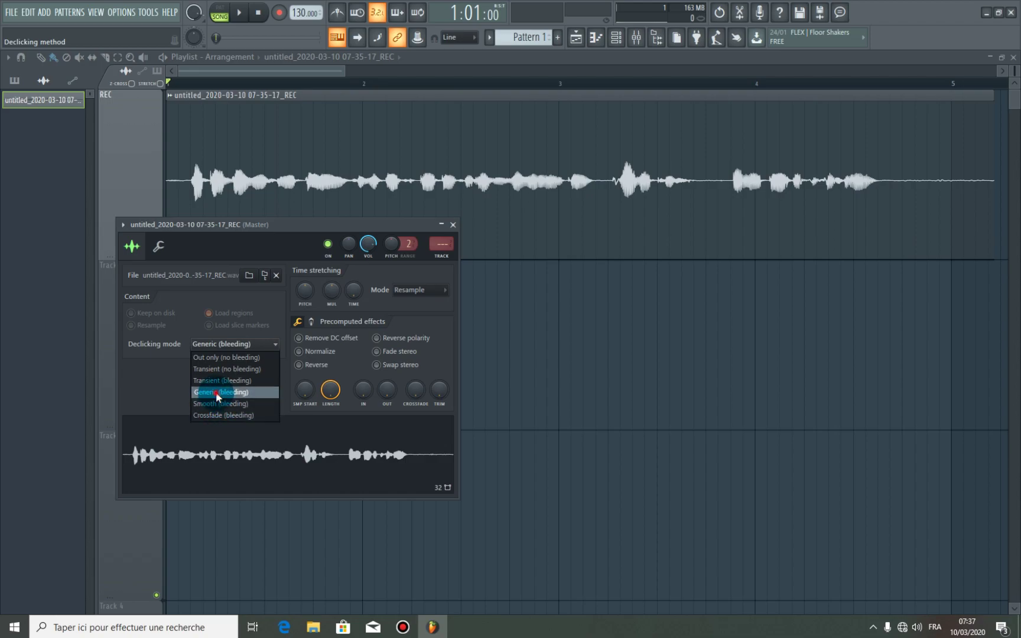
Keep Generic (bleeding) as the recorded clip's declicking mode and slice away the silence before its first waveform burst in the playlist.
left_click(215, 391)
left_click(456, 228)
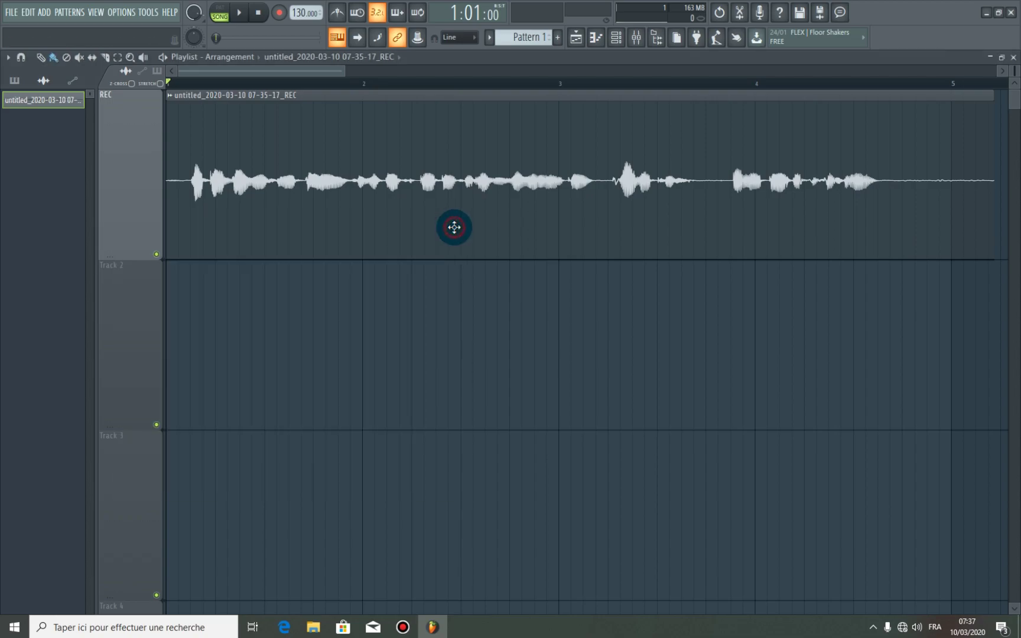
left_click_drag(343, 71, 110, 72)
left_click_drag(284, 91, 380, 104)
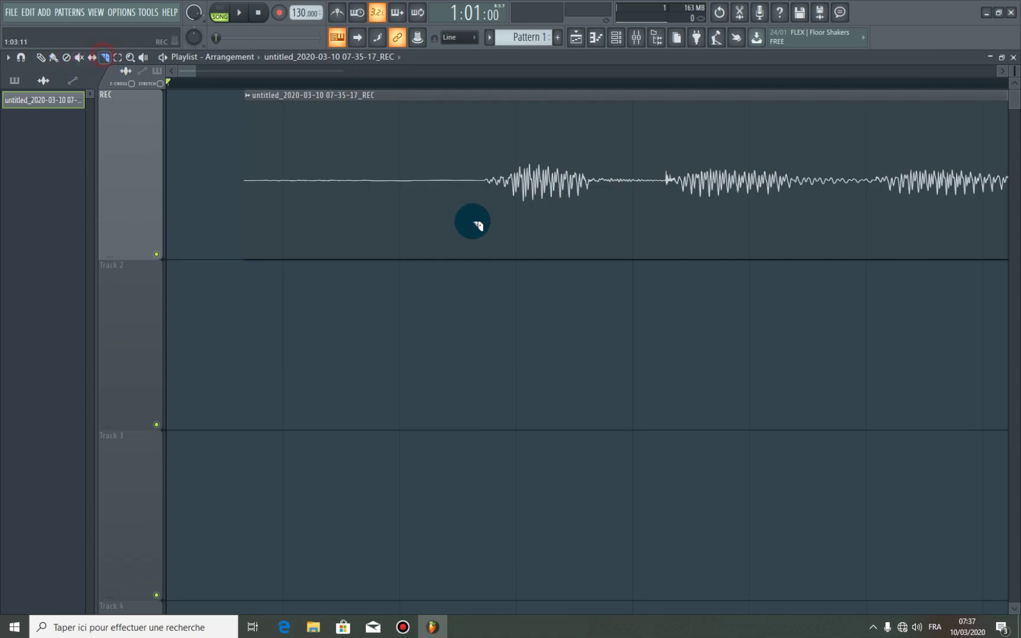
left_click_drag(487, 275, 486, 92)
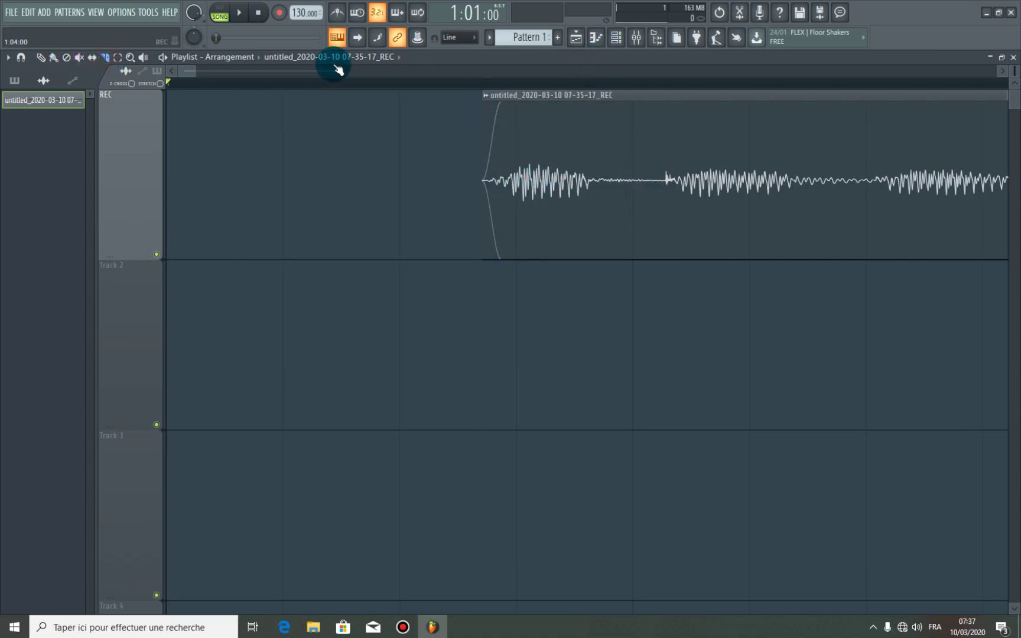
Reopen the trimmed clip's channel settings and try the Crossfade (bleeding) and Smooth (bleeding) declicking modes to compare their fade-ins.
left_click(41, 57)
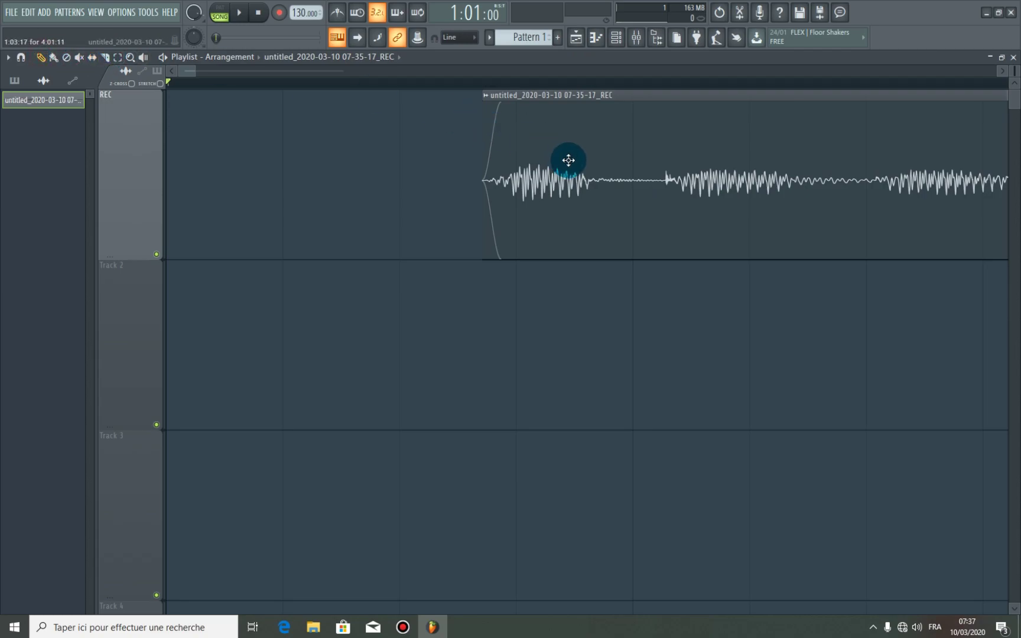
double_click(597, 171)
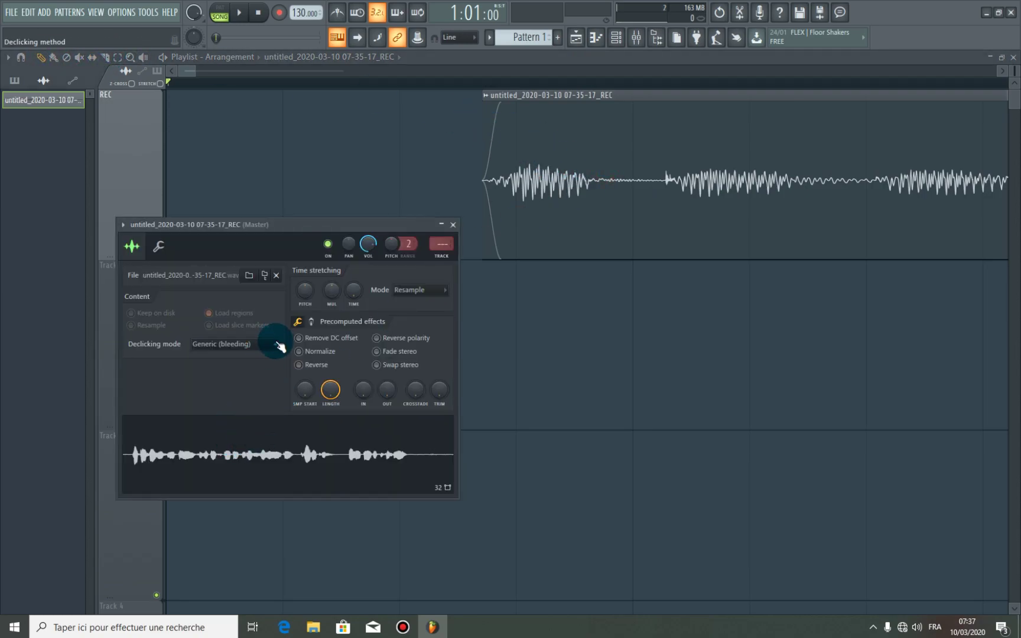
left_click(273, 344)
left_click(248, 415)
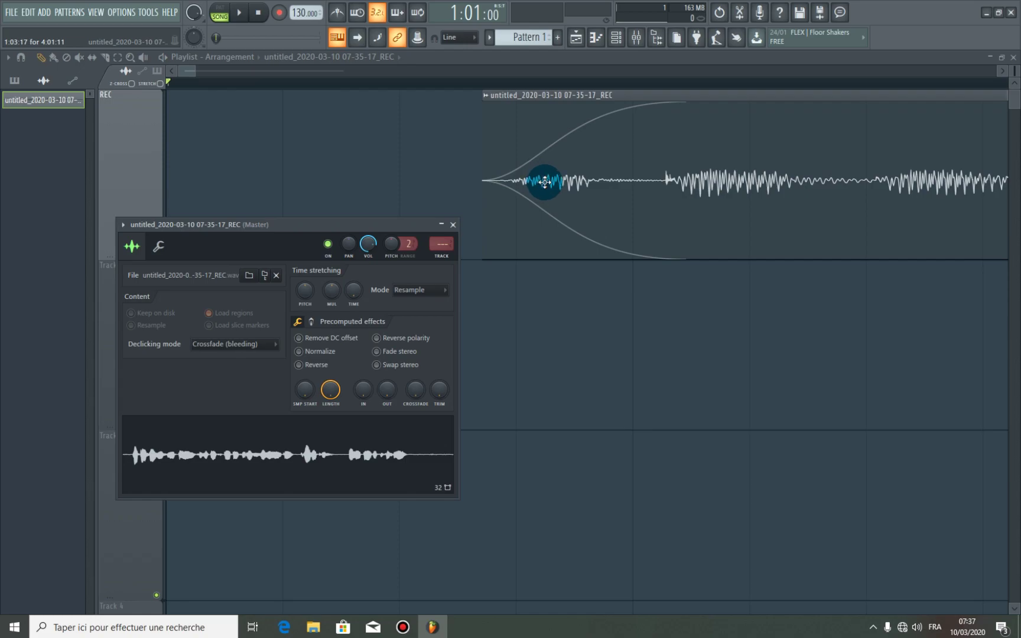
left_click(275, 345)
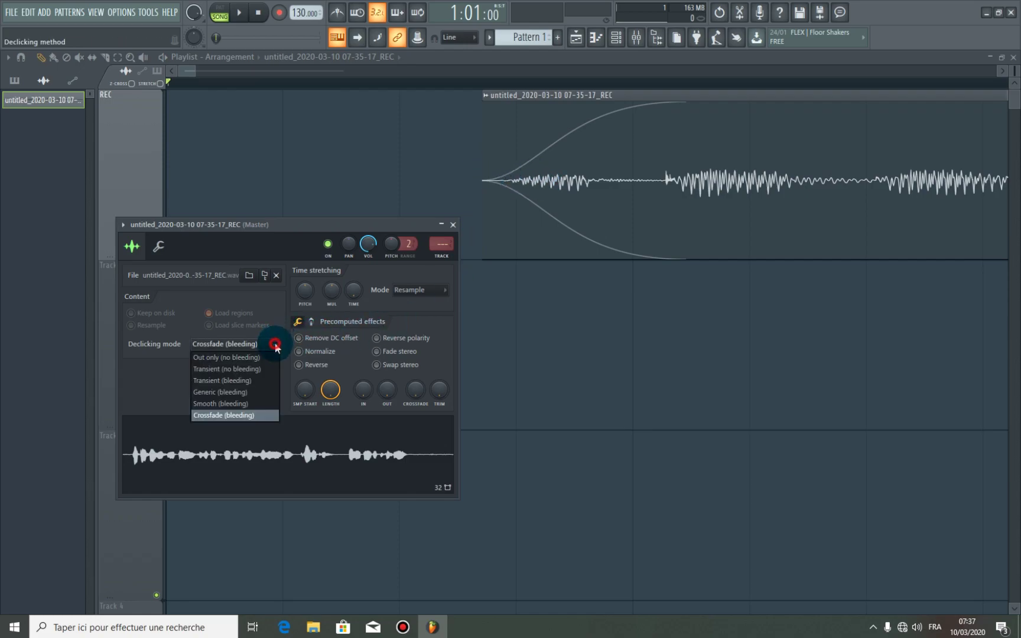
left_click(244, 404)
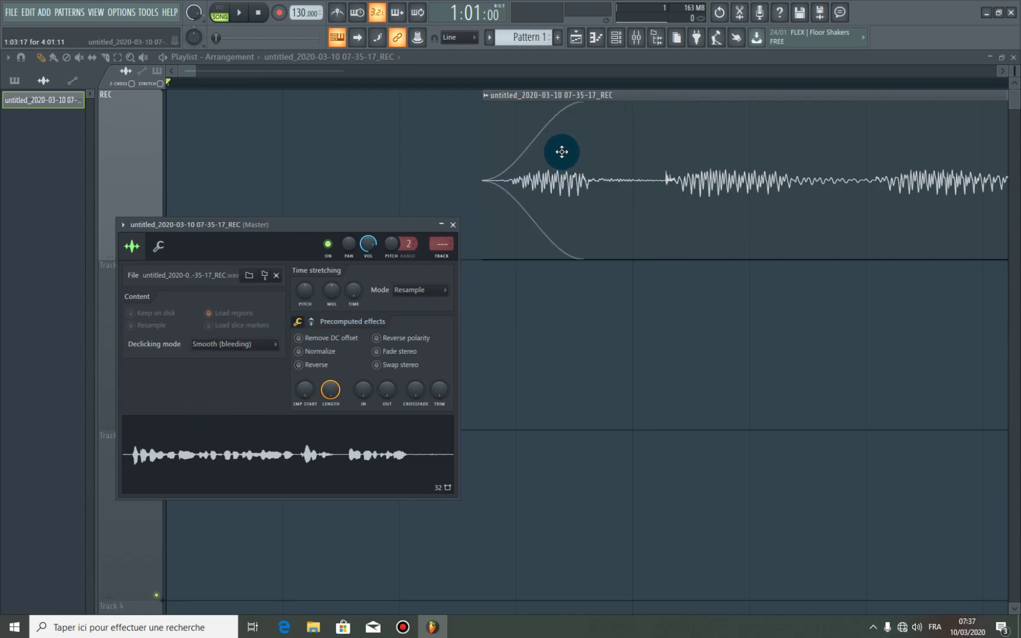
Set the clip's declicking mode back to Generic (bleeding), and close its channel settings and the playlist.
left_click(267, 344)
left_click(227, 392)
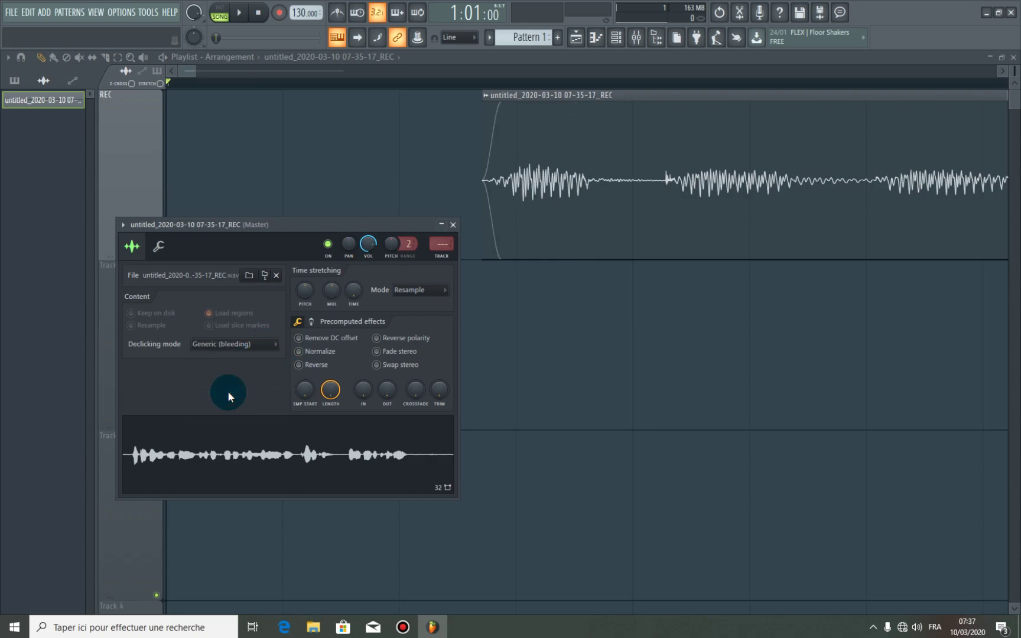
left_click(452, 225)
left_click(1013, 58)
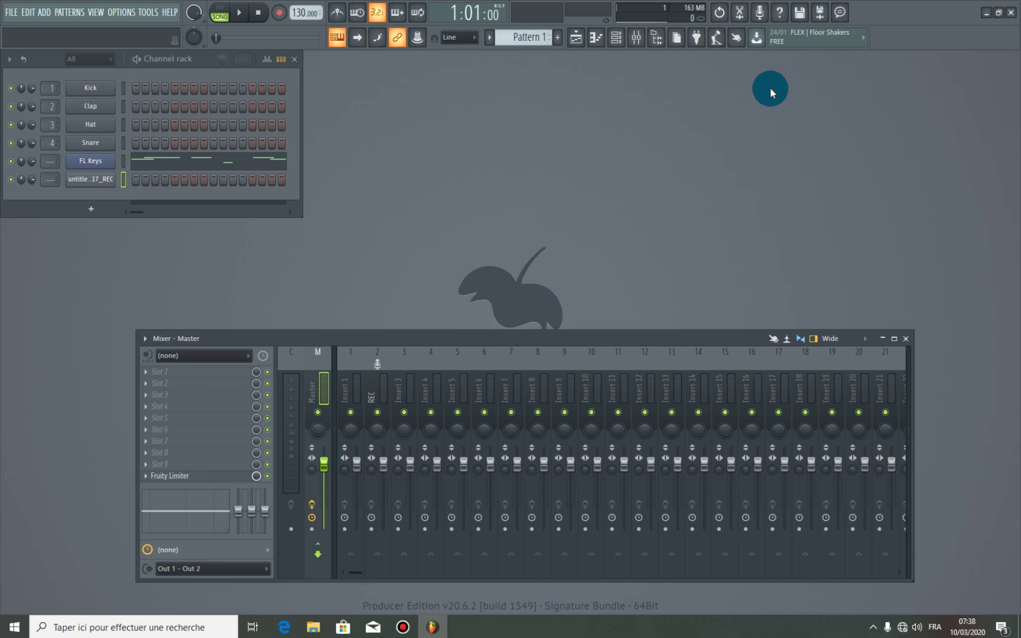
Close the channel rack and show the browser with its Backup folder expanded to list the autosaved projects.
left_click(294, 59)
left_click(656, 37)
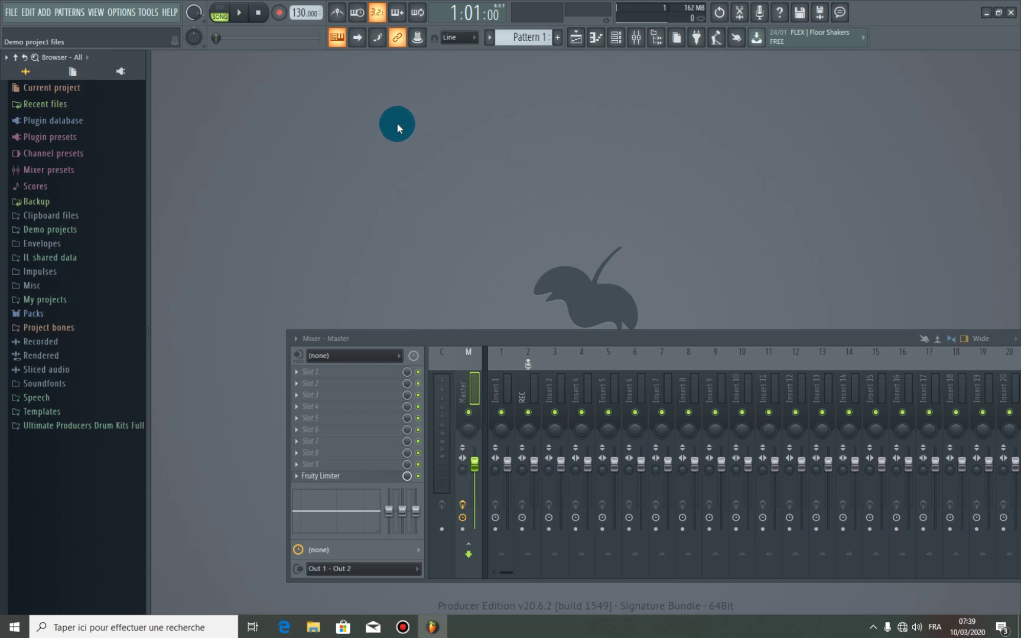
left_click(42, 202)
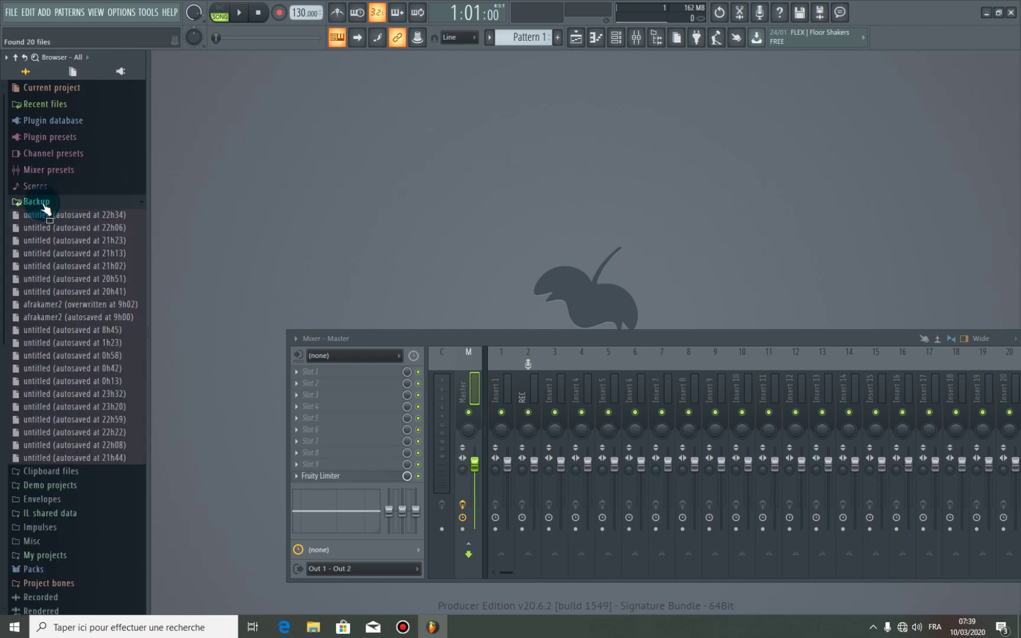